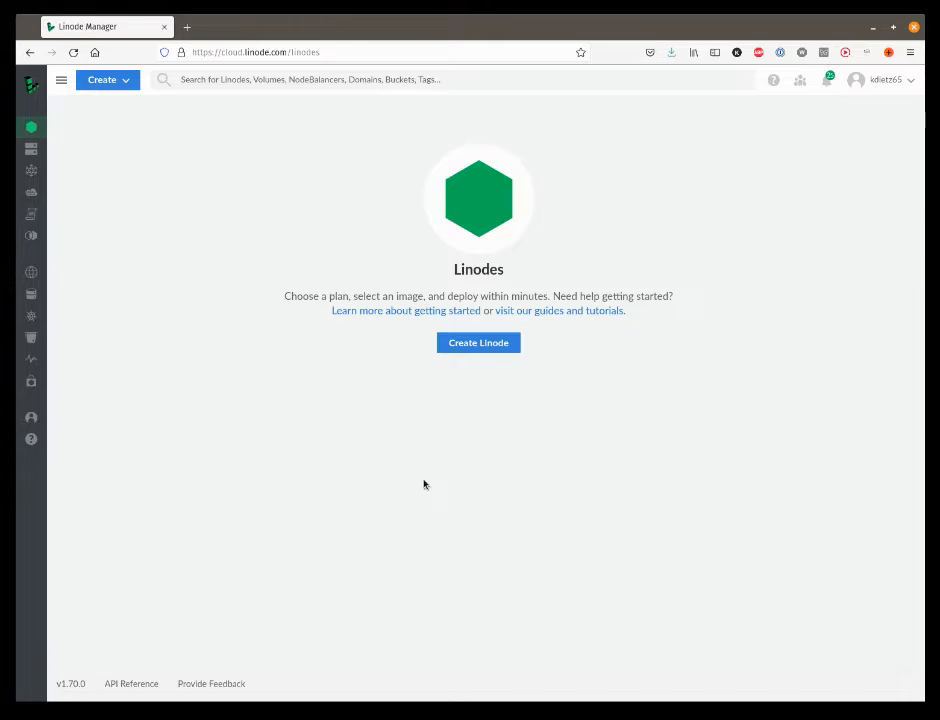
# Start creating a new Linode and choose Ubuntu 20.04 LTS as its distribution image
pyautogui.click(476, 345)
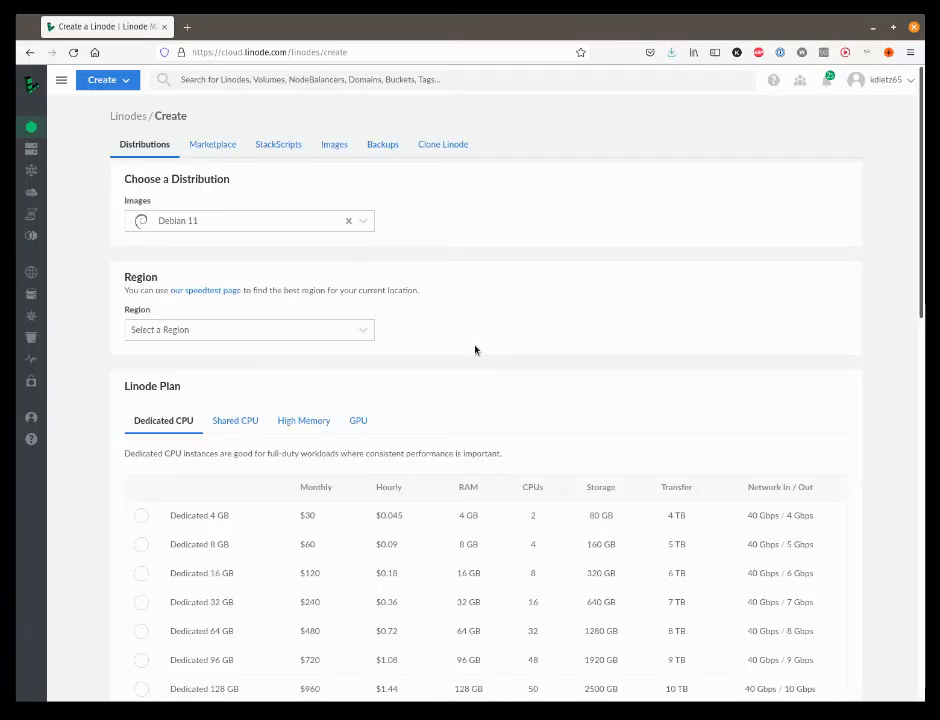
pyautogui.click(357, 221)
pyautogui.scroll(-1, 301, 312)
pyautogui.scroll(-6, 301, 312)
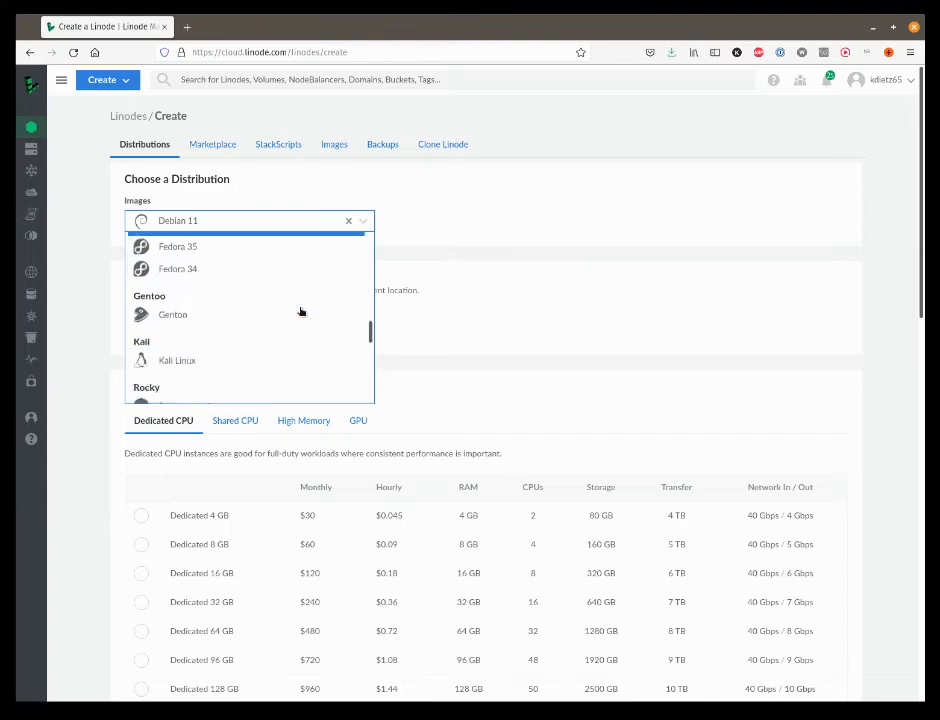
pyautogui.scroll(-3, 273, 356)
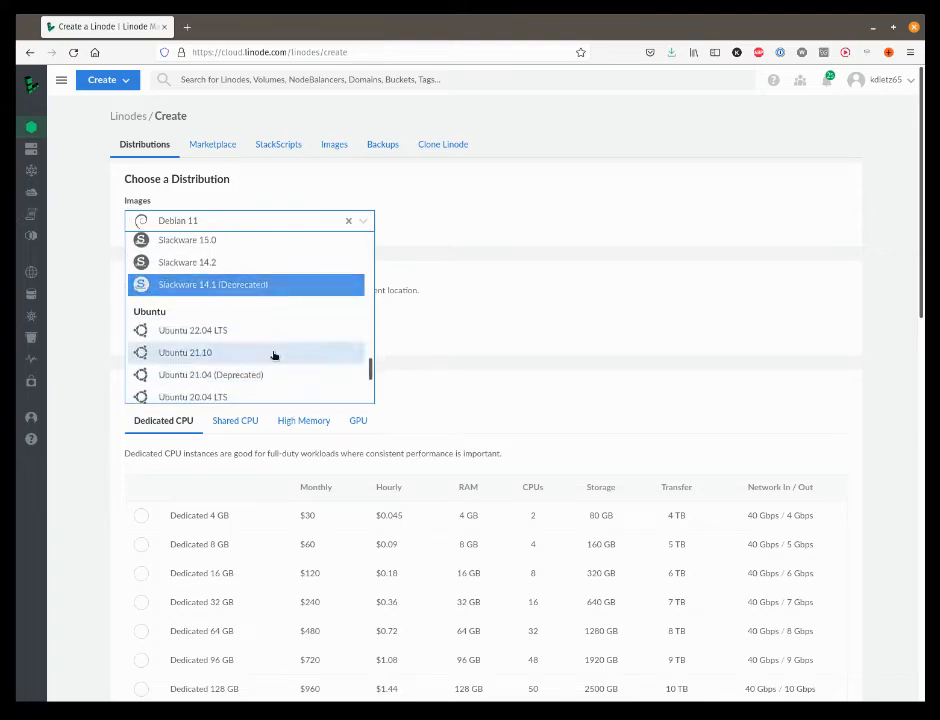
pyautogui.click(231, 339)
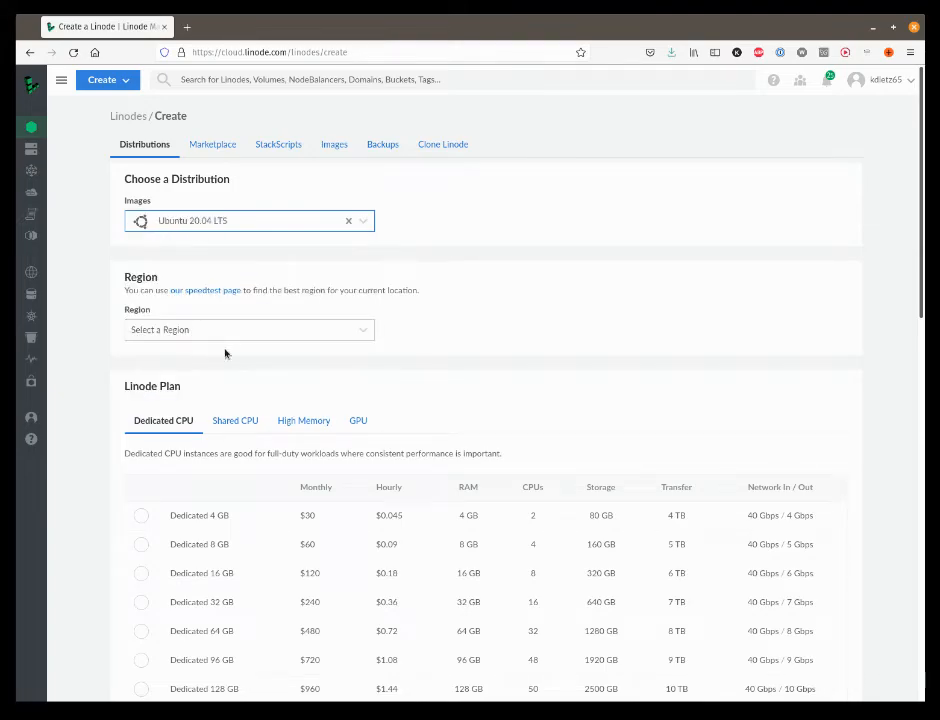
# Set the Linode's region to Dallas, TX and choose the Dedicated 4 GB plan
pyautogui.click(350, 331)
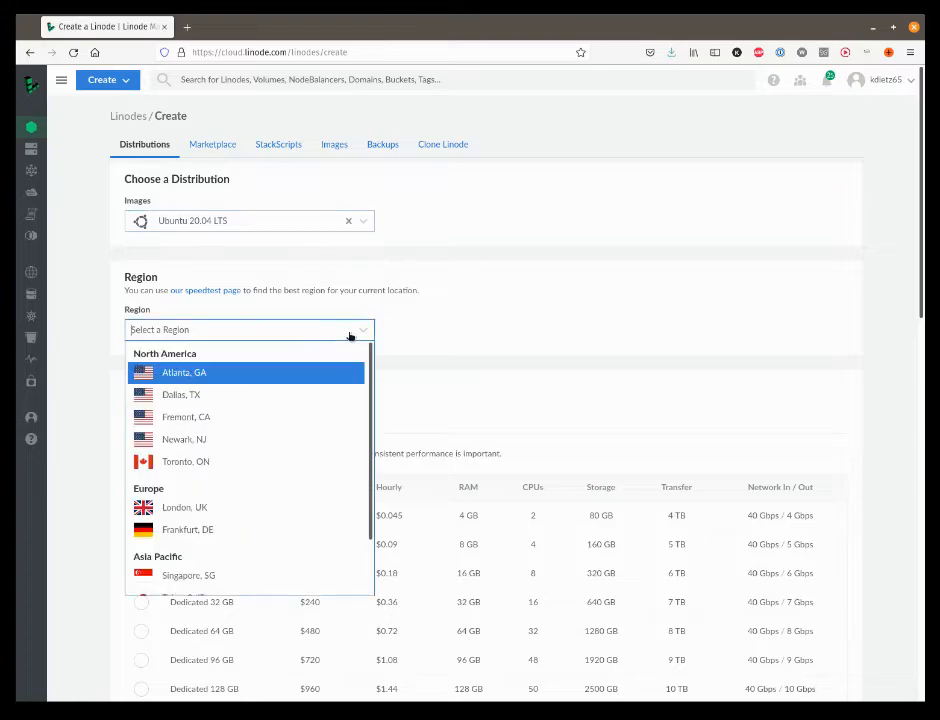
pyautogui.click(176, 394)
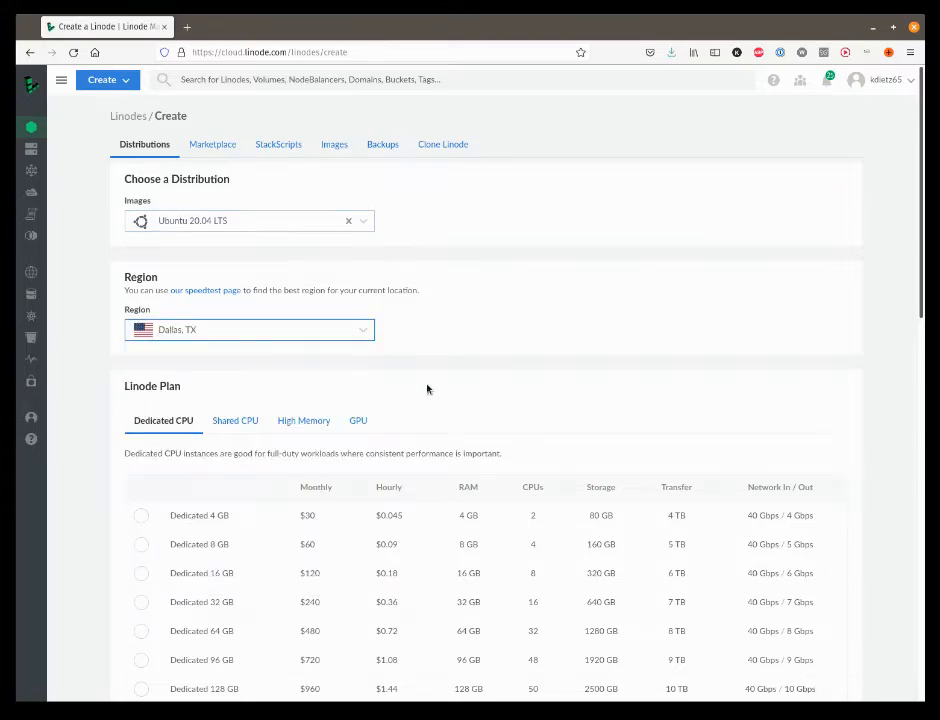
pyautogui.scroll(-2, 427, 389)
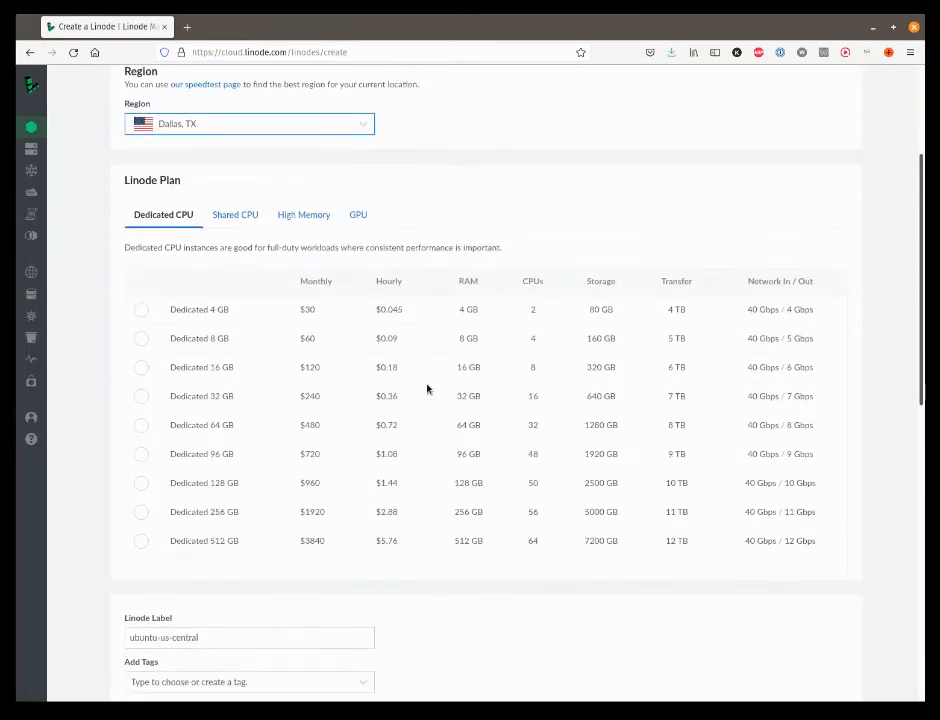
pyautogui.click(141, 311)
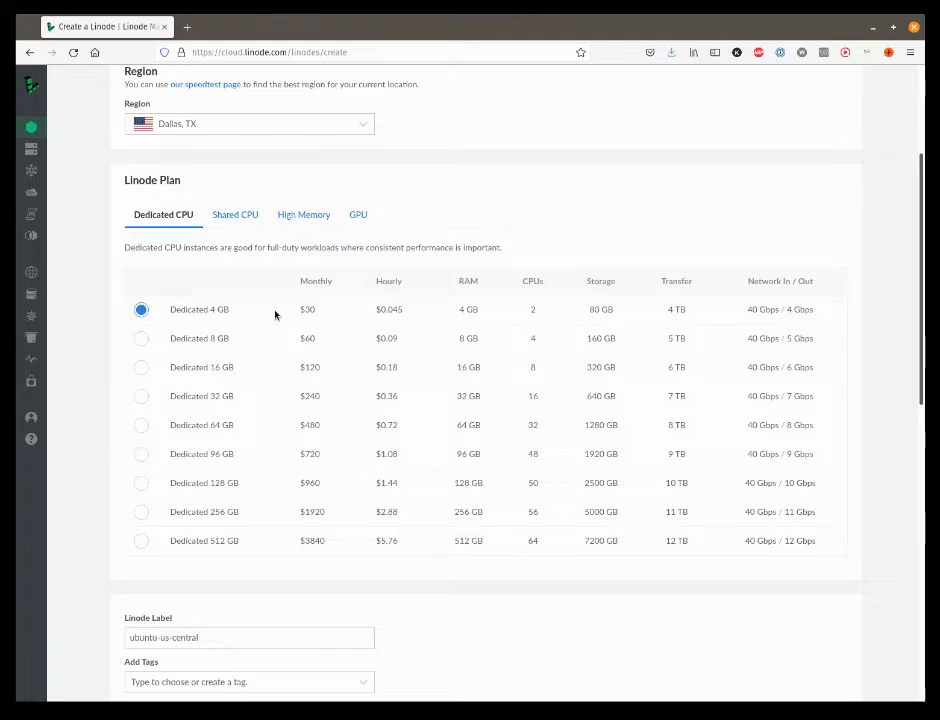
# Replace the default Linode label with opensquigglyvm1
pyautogui.scroll(-4, 279, 310)
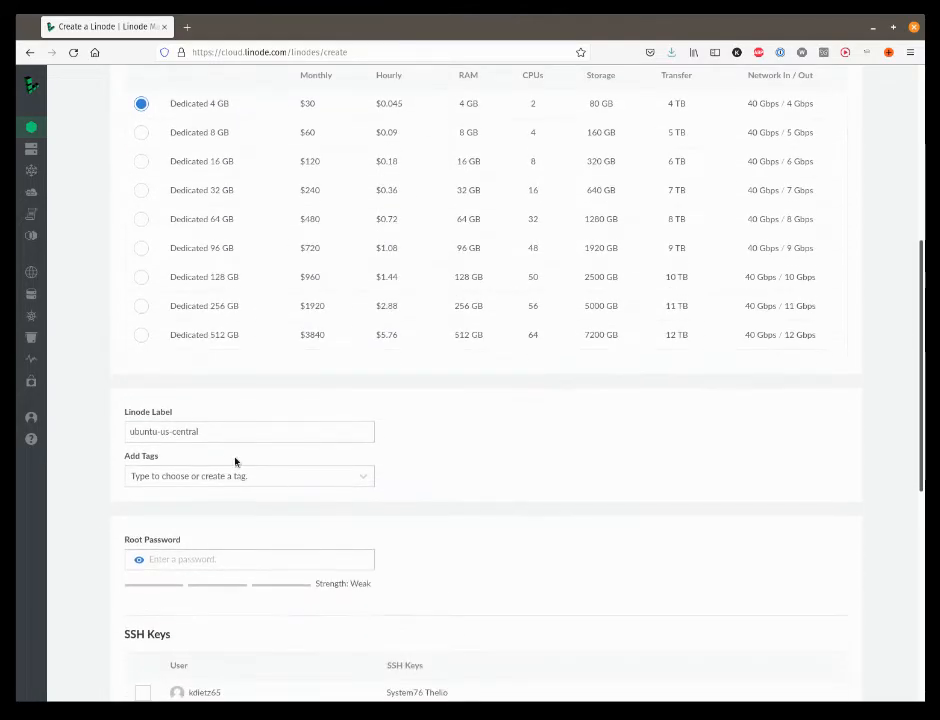
pyautogui.moveTo(214, 432); pyautogui.dragTo(111, 431)
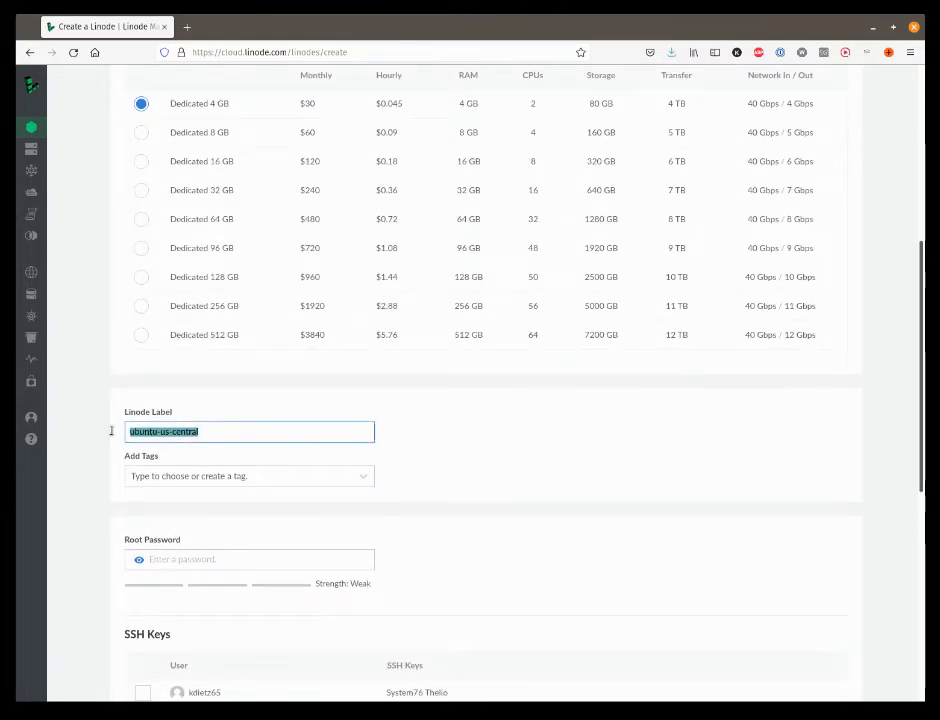
pyautogui.write('opensqu')
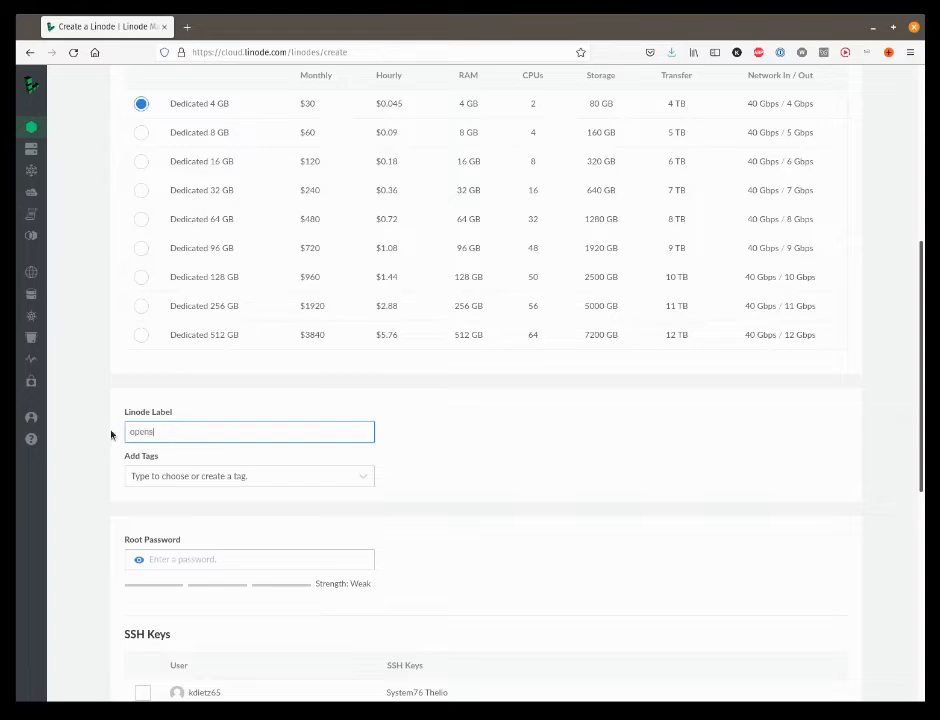
pyautogui.write('igglyvm1')
# Enter the root password and enable the System76 Thelio SSH key for the new Linode
pyautogui.scroll(-3, 195, 464)
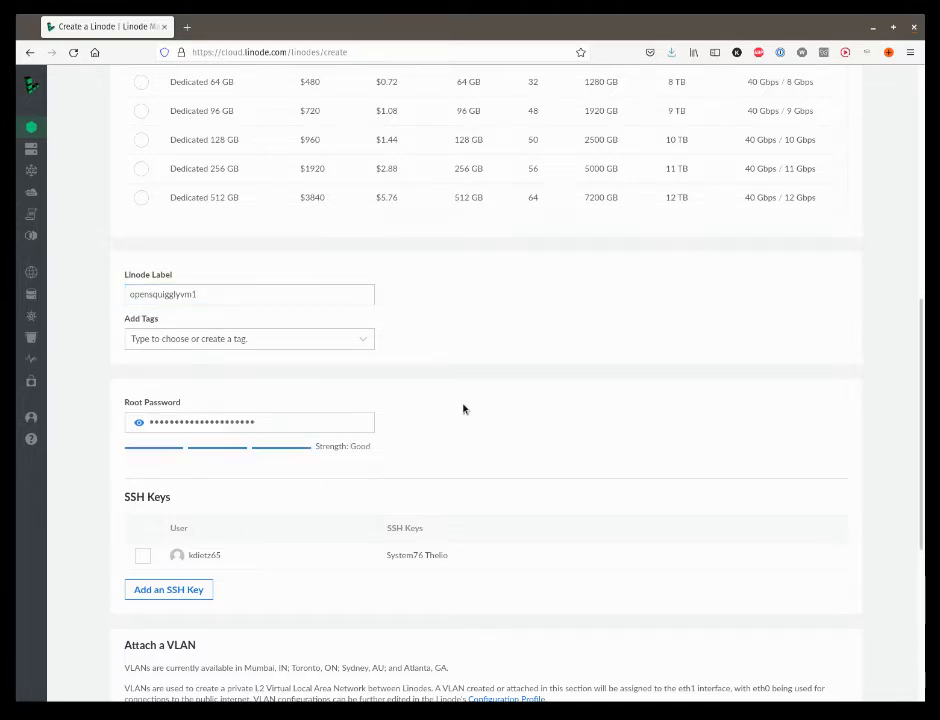
pyautogui.scroll(-3, 464, 409)
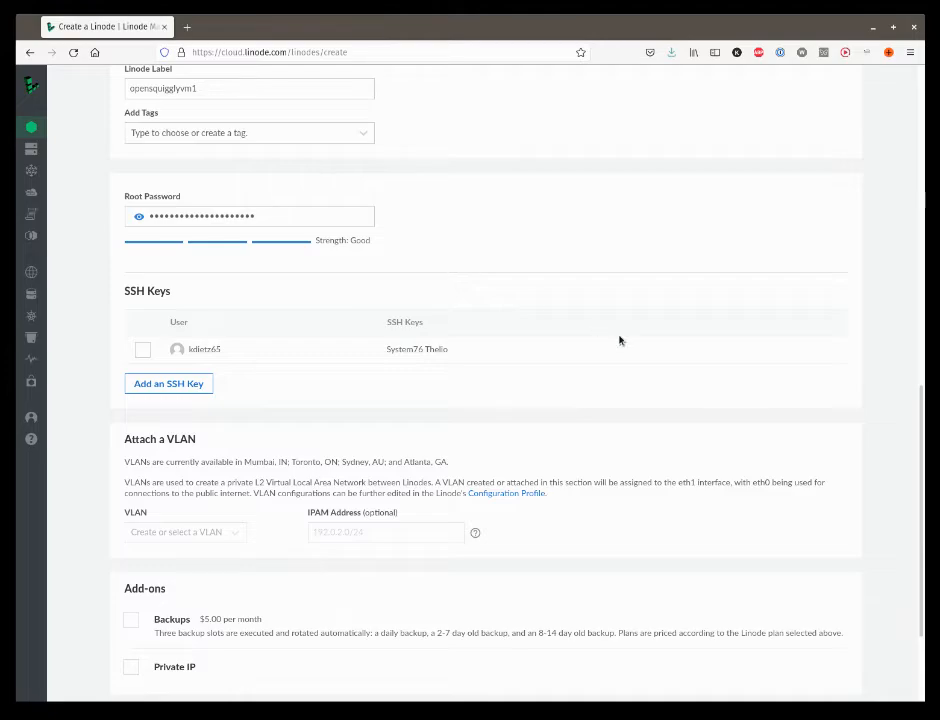
pyautogui.scroll(1, 620, 340)
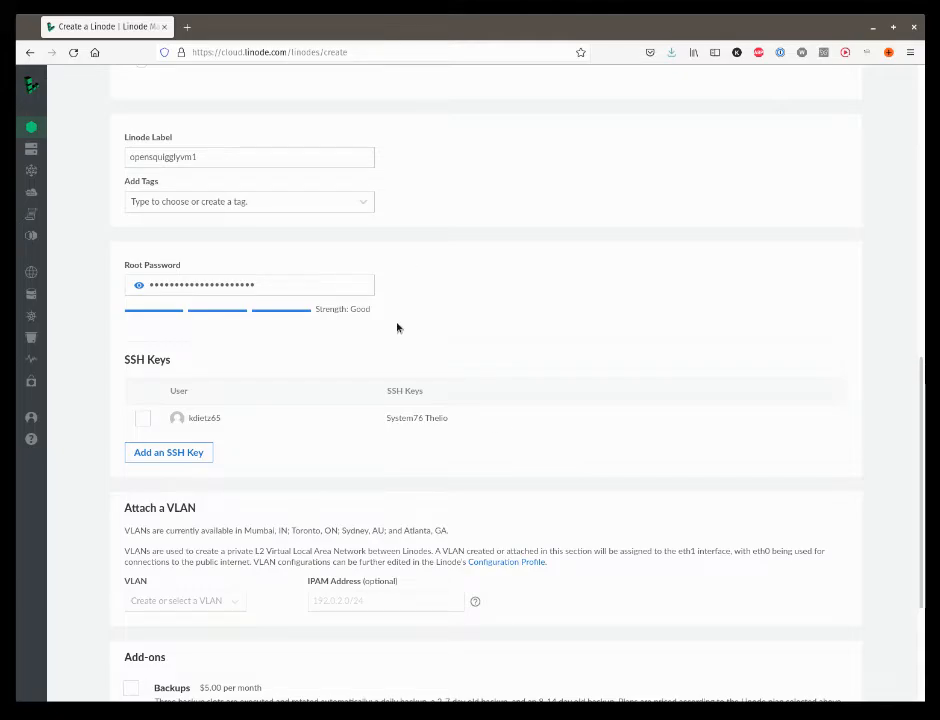
pyautogui.scroll(-1, 340, 335)
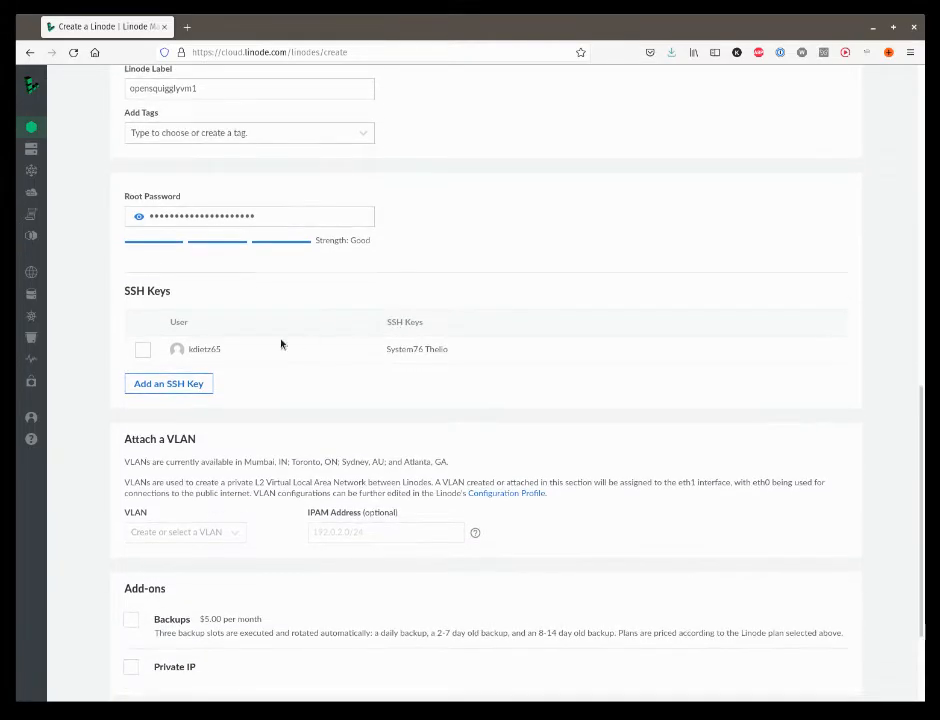
pyautogui.click(142, 349)
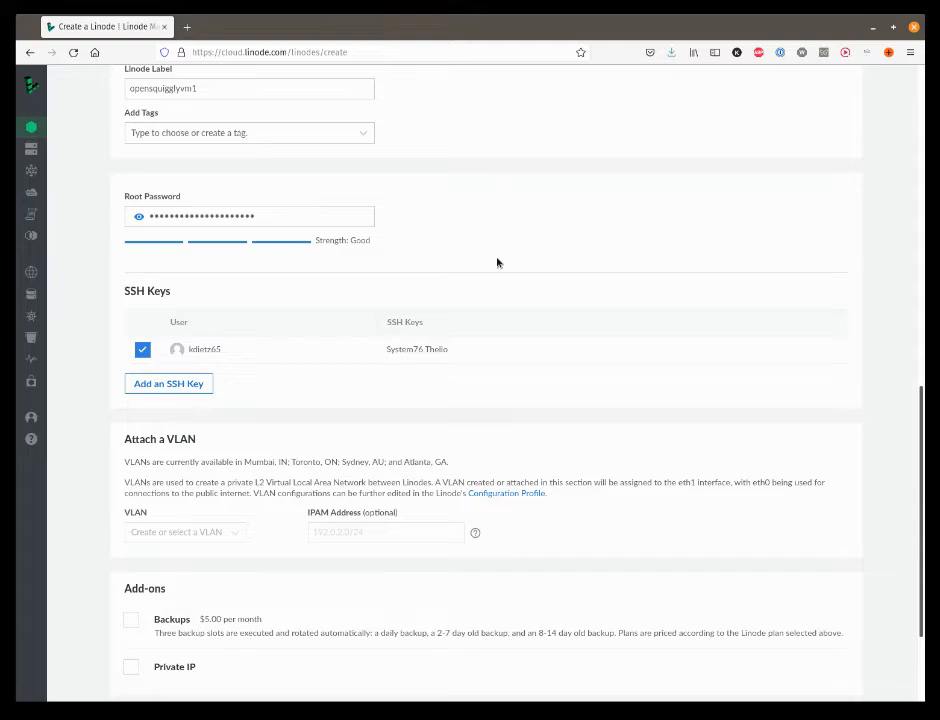
# Create the configured Linode without any VLAN, backups or private IP
pyautogui.scroll(-1, 329, 296)
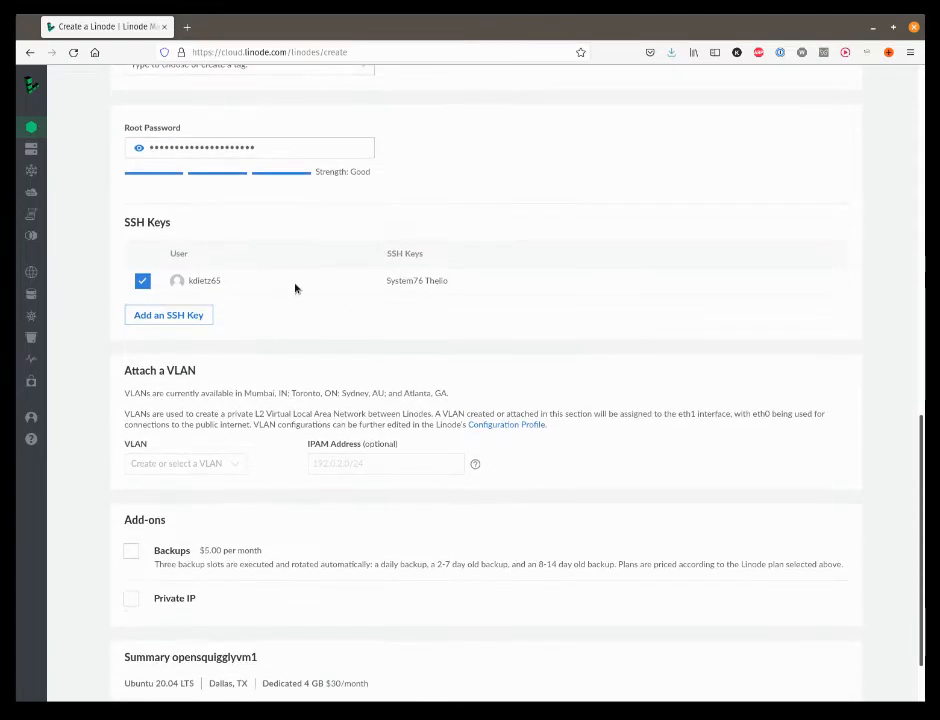
pyautogui.scroll(-1, 343, 346)
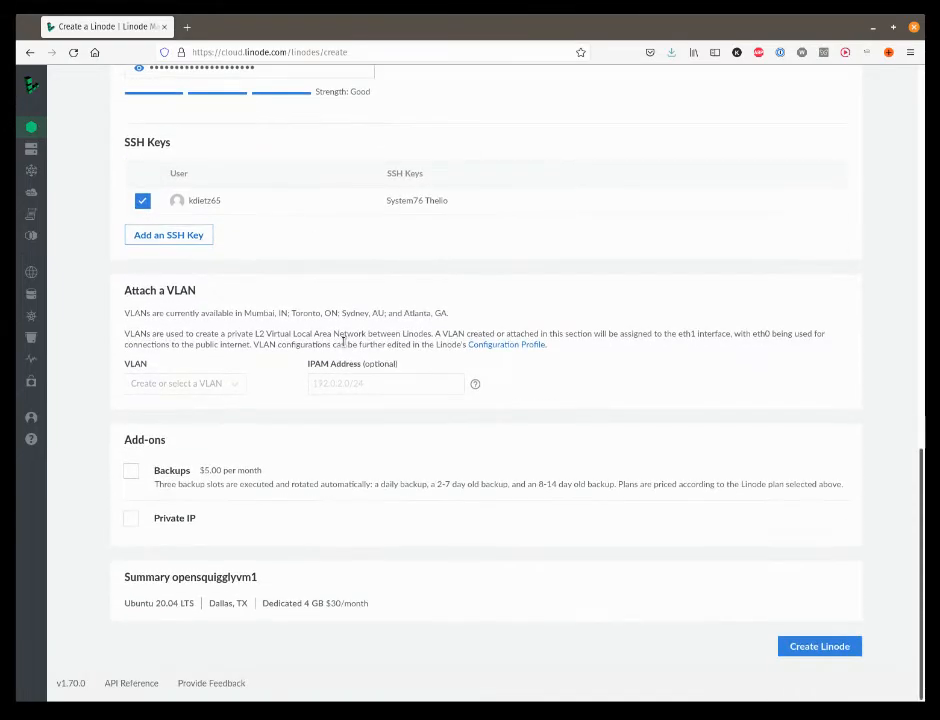
pyautogui.click(829, 647)
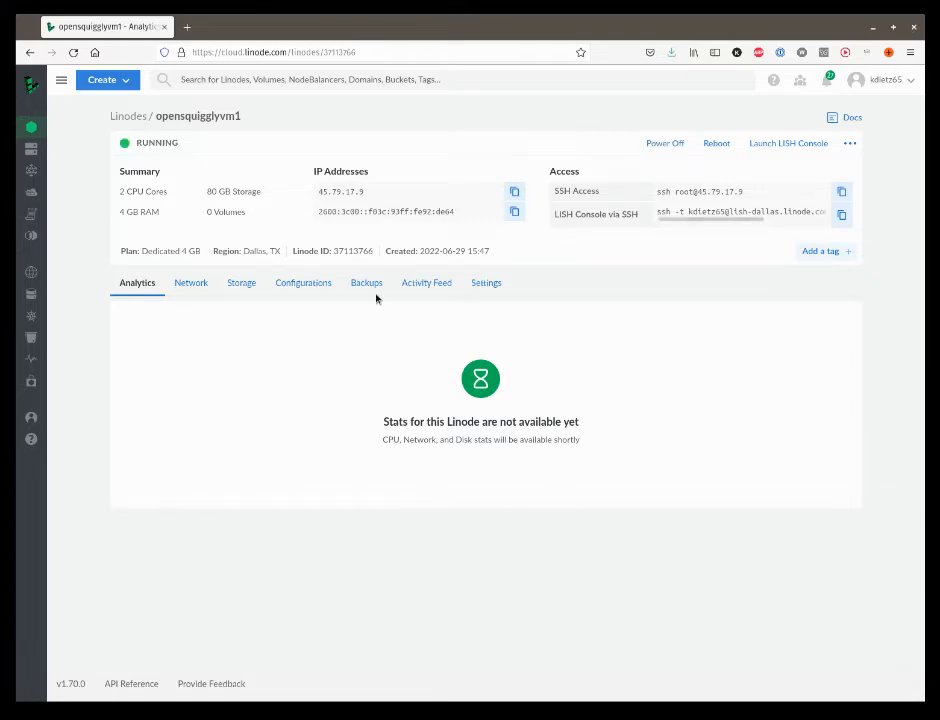
# Start a new attached volume in the Linode's storage and label it data
pyautogui.click(241, 287)
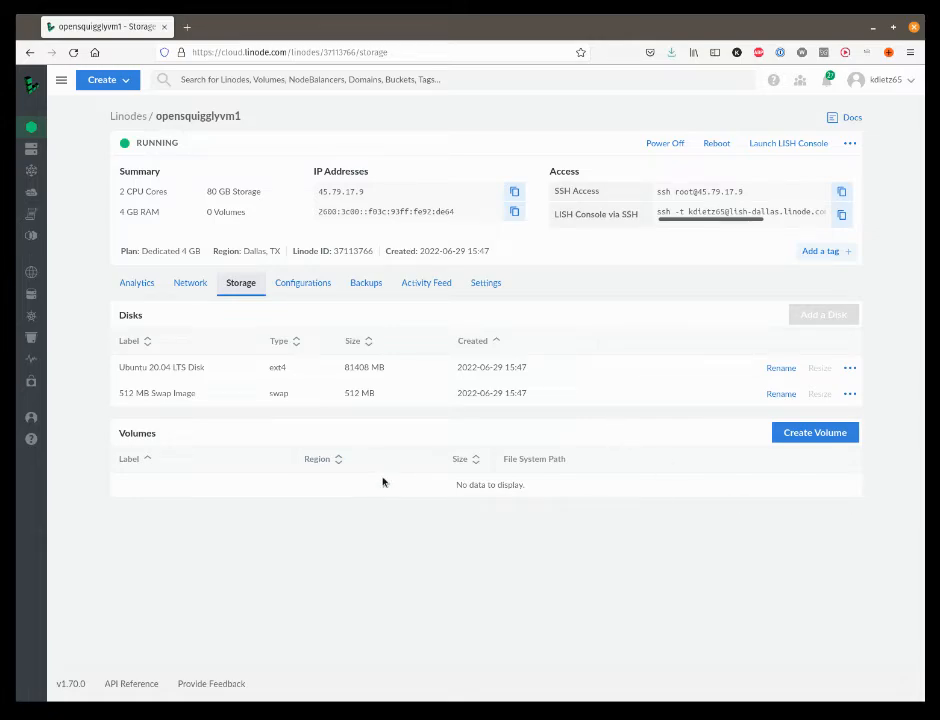
pyautogui.click(802, 434)
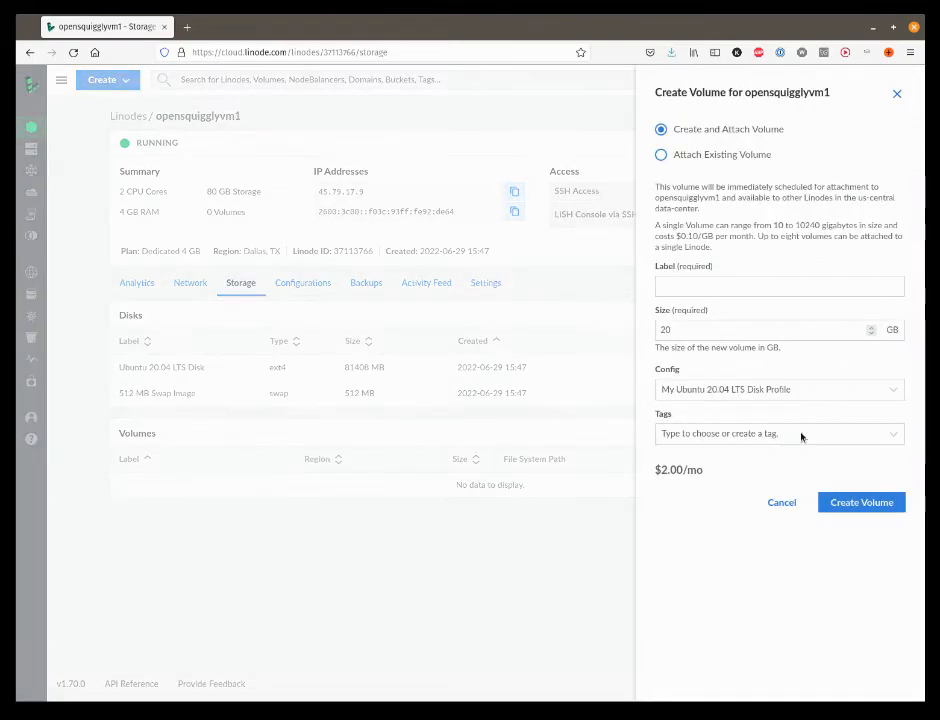
pyautogui.click(688, 282)
pyautogui.write('data')
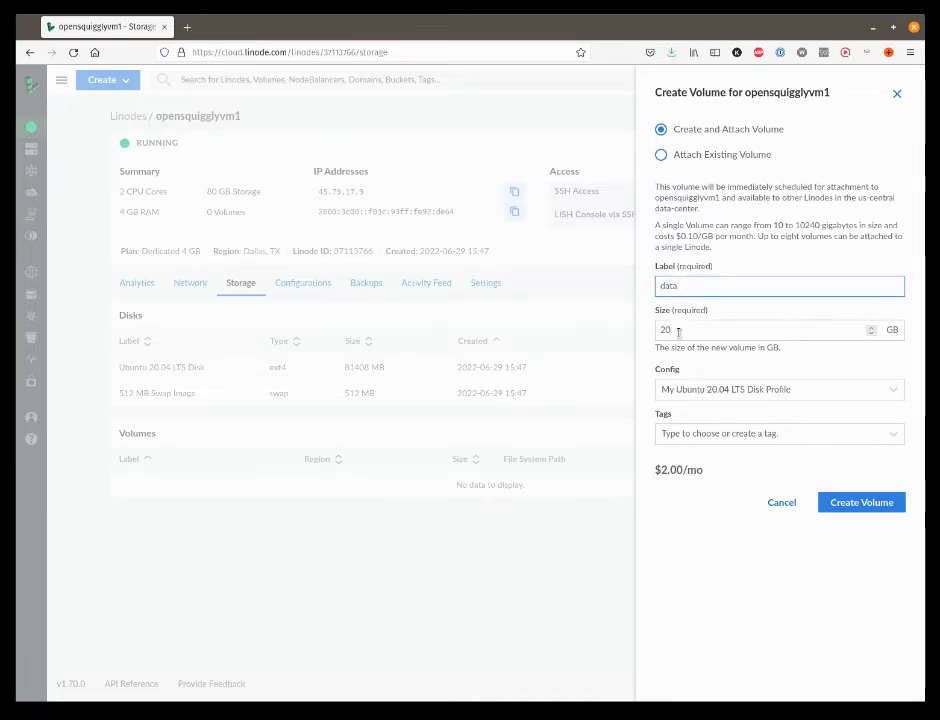
# Set the new volume's size to 32 GB, create it and dismiss the volume configuration instructions
pyautogui.press('Tab')
pyautogui.write('332')
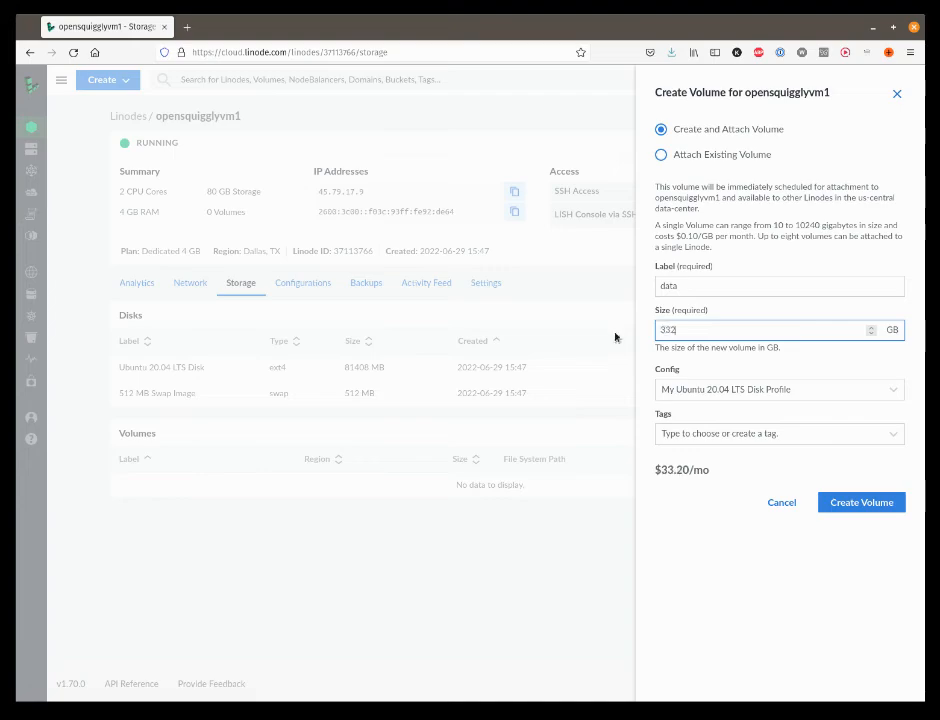
pyautogui.press('BackSpace')
pyautogui.press('BackSpace')
pyautogui.write('2')
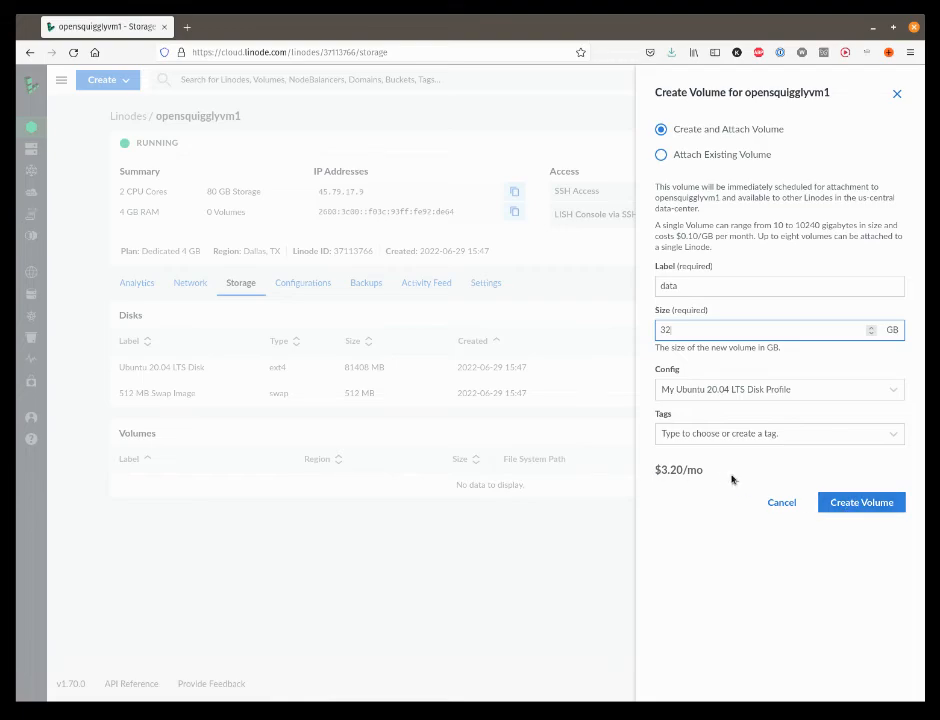
pyautogui.click(846, 503)
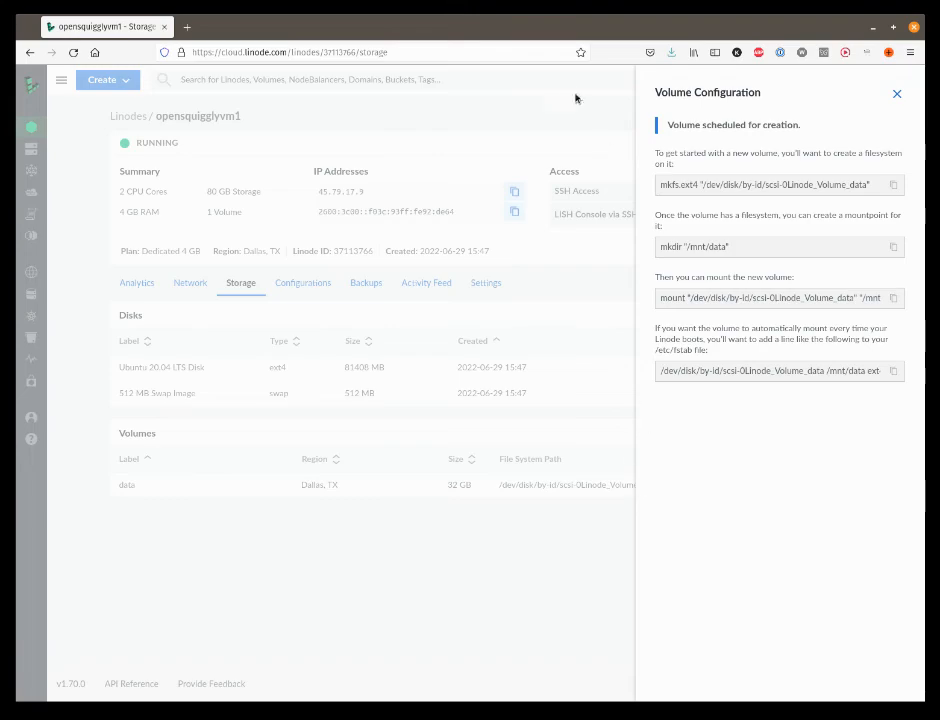
pyautogui.click(897, 94)
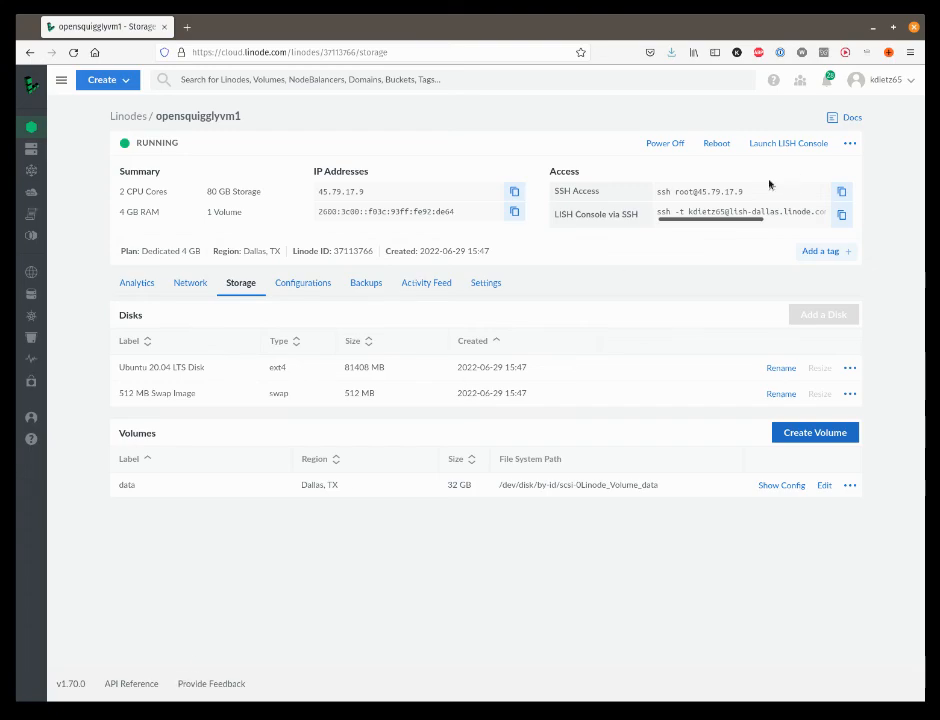
# Examine the root SSH command in the Linode's access details
pyautogui.moveTo(656, 192); pyautogui.dragTo(739, 190)
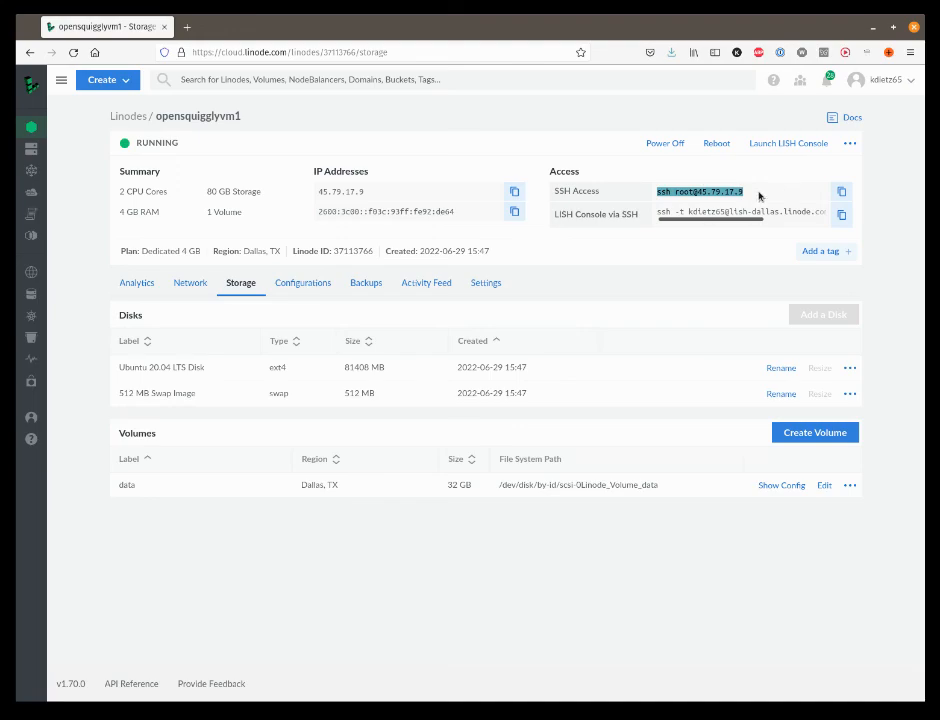
pyautogui.click(759, 195)
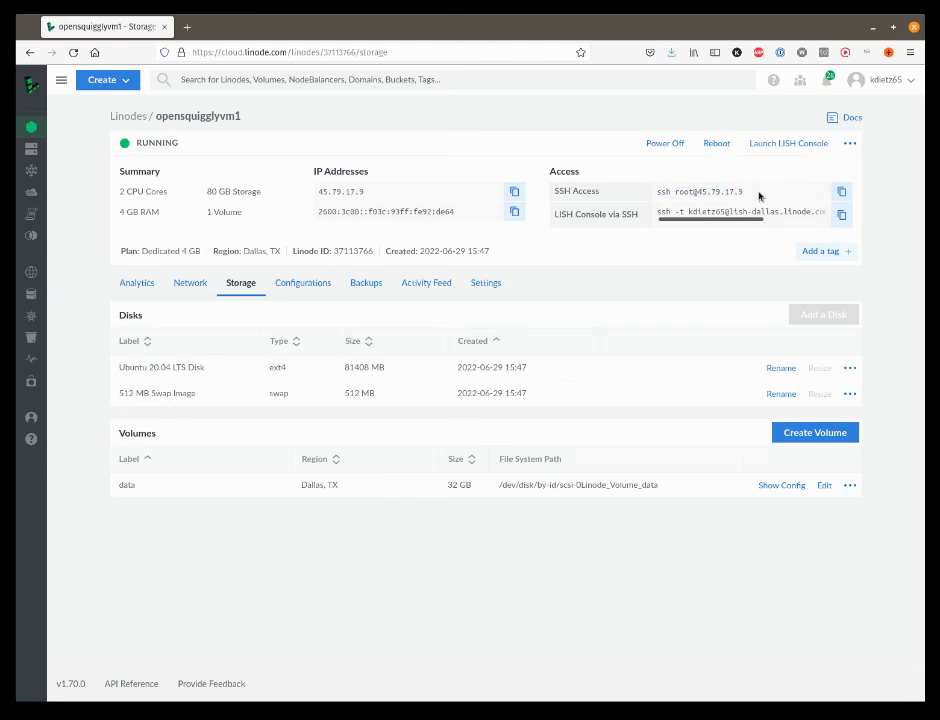